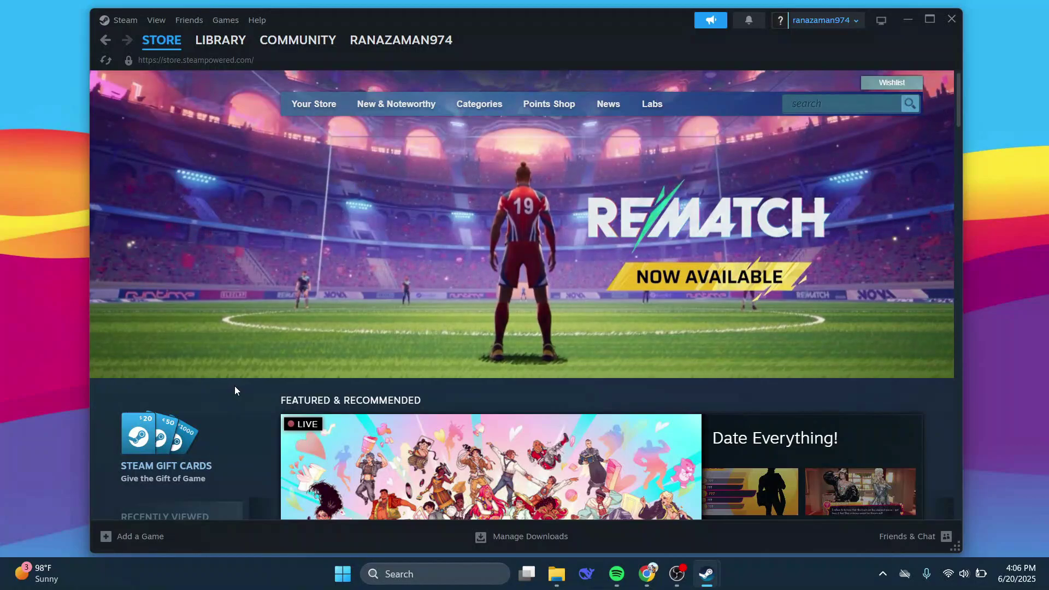
Open the Steam menu in the client's top-left corner.
click(125, 27)
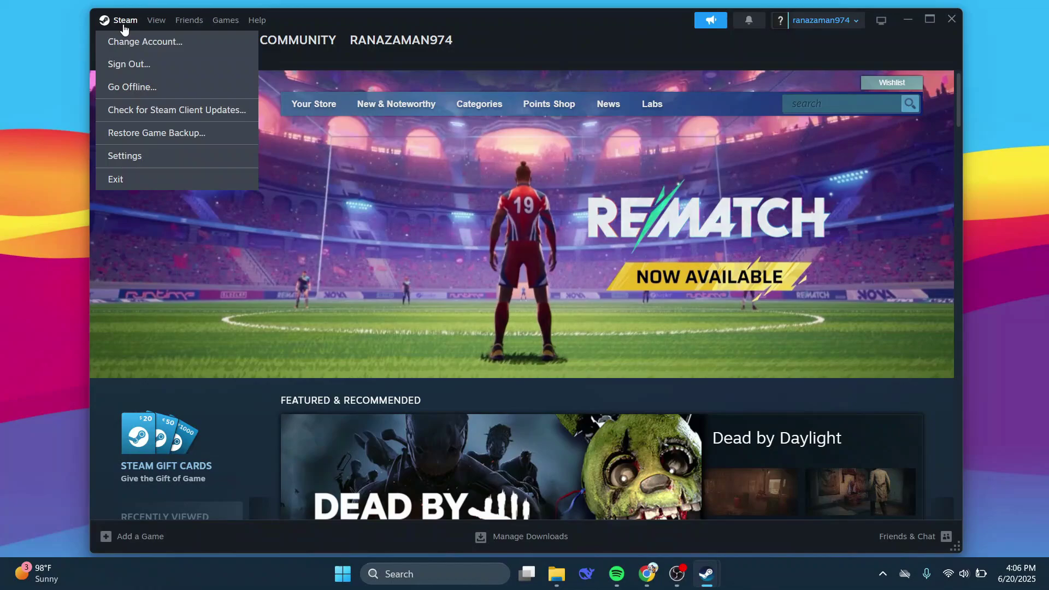
Open Steam Settings on the Cloud page with Enable Steam Cloud switched on.
click(142, 157)
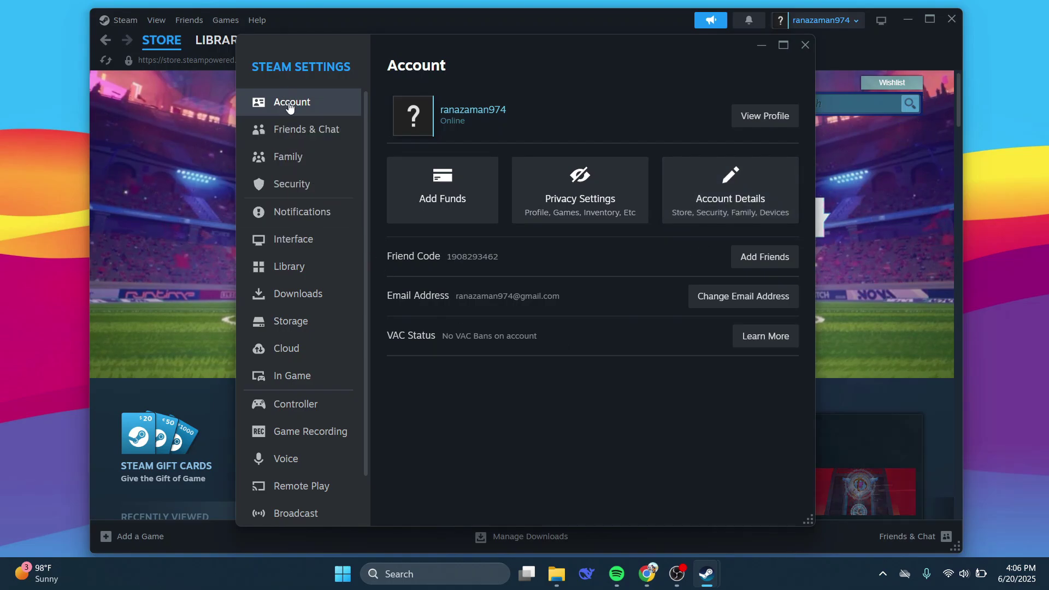
click(295, 356)
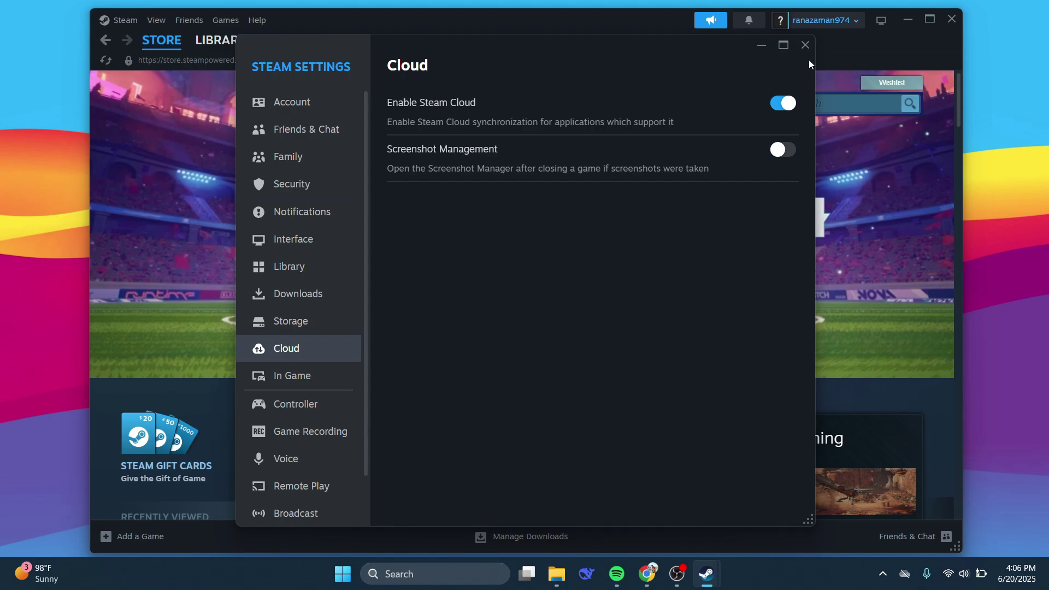
Close the Settings window and exit the Steam client.
click(805, 45)
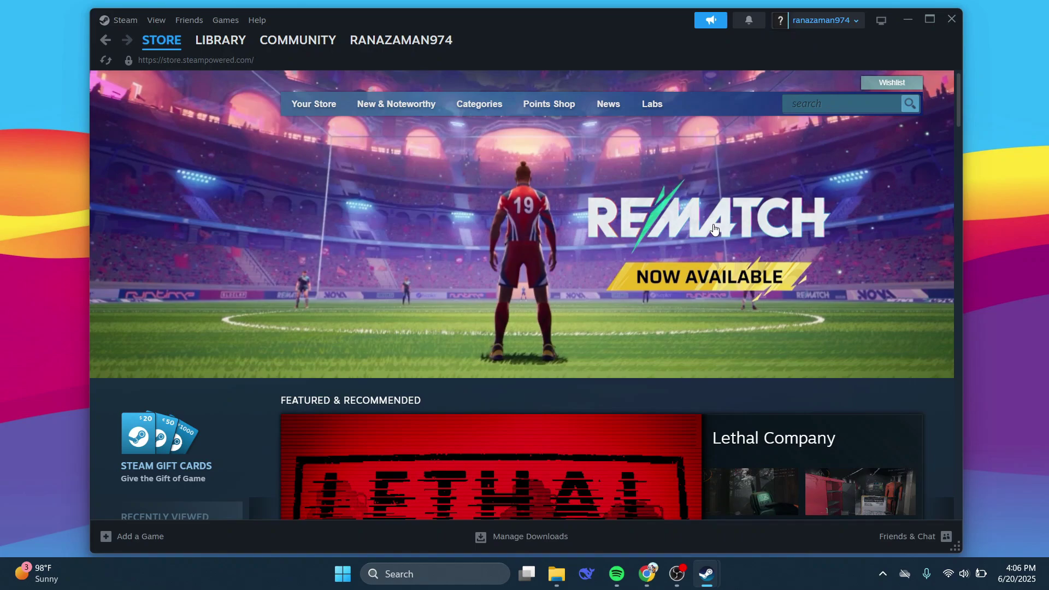
mouse_move(154, 52)
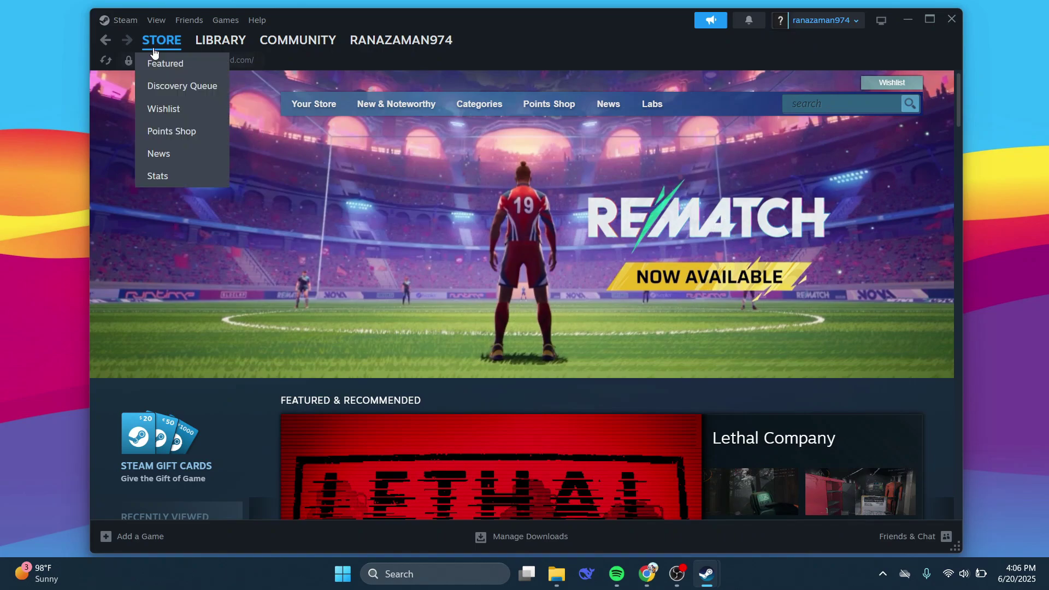
click(127, 22)
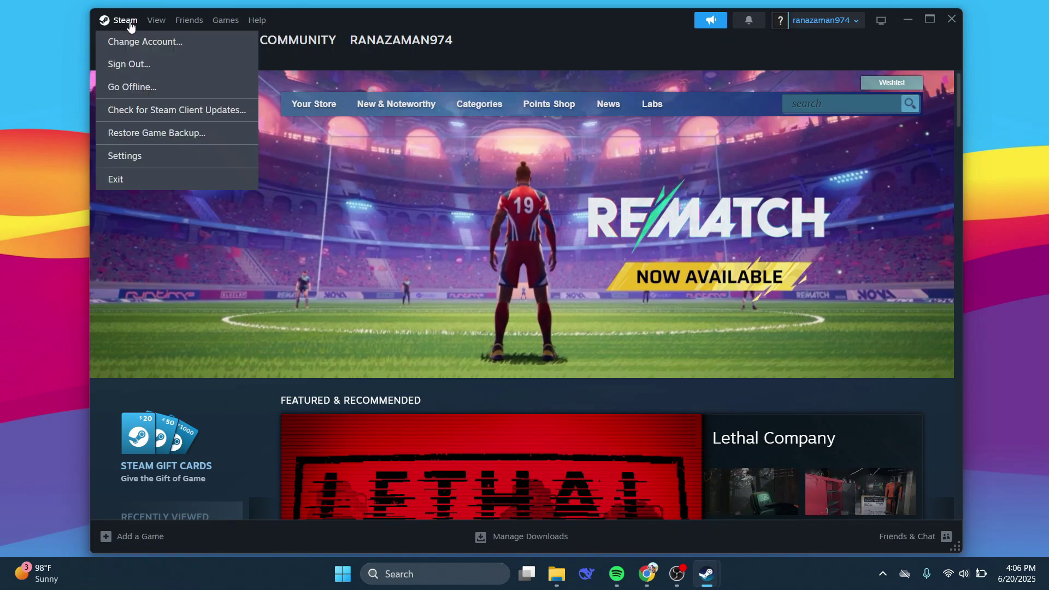
click(137, 181)
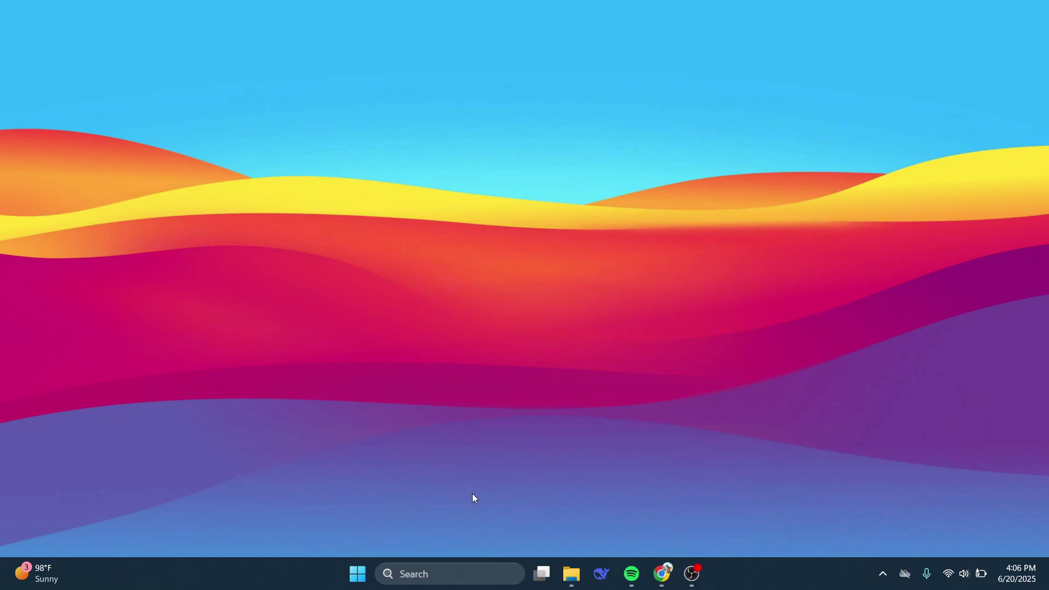
Relaunch Steam by searching 'steam' in the Windows Start menu.
click(445, 574)
text(steam)
key(Return)
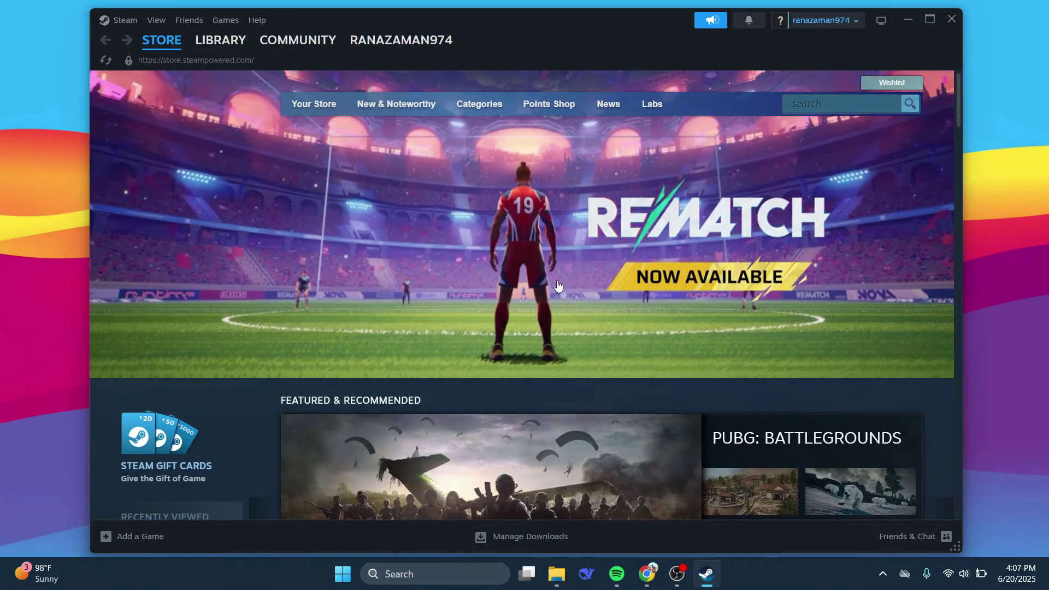
Select Unturned in the Steam Library and bring up its right-click menu.
click(224, 47)
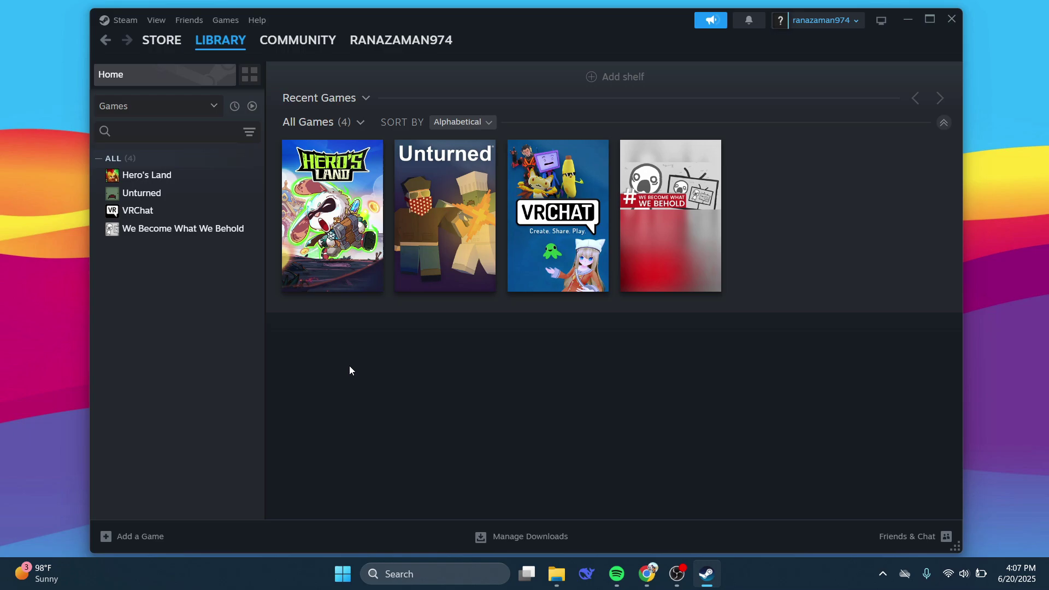
click(152, 197)
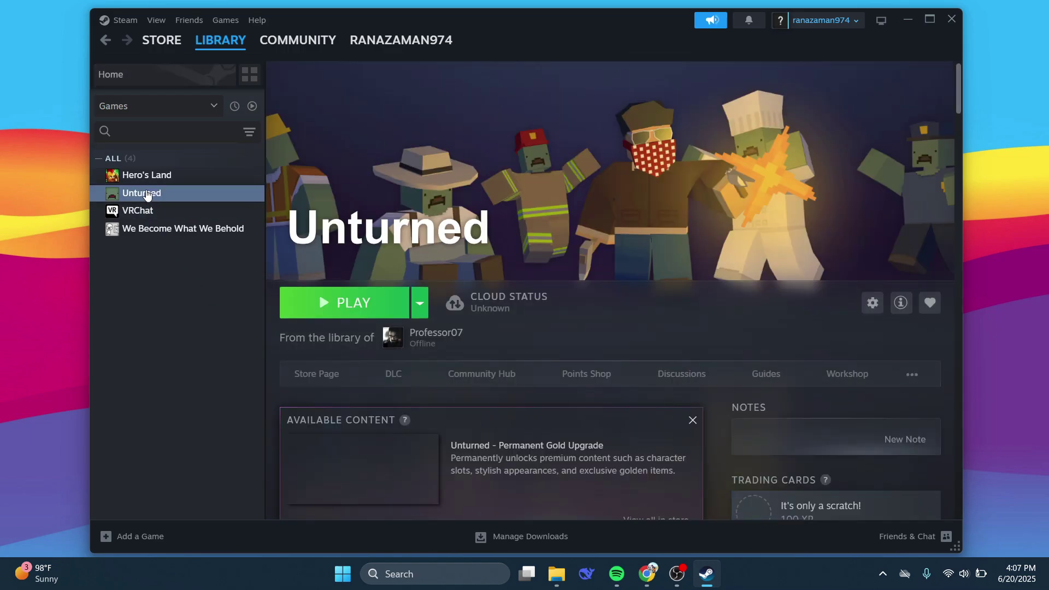
right_click(147, 192)
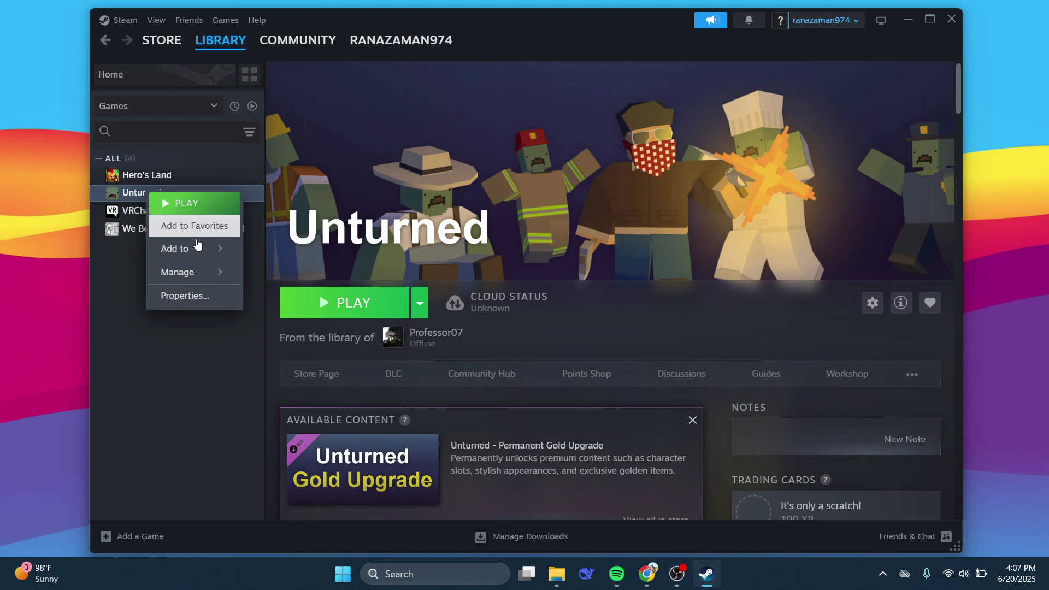
mouse_move(186, 272)
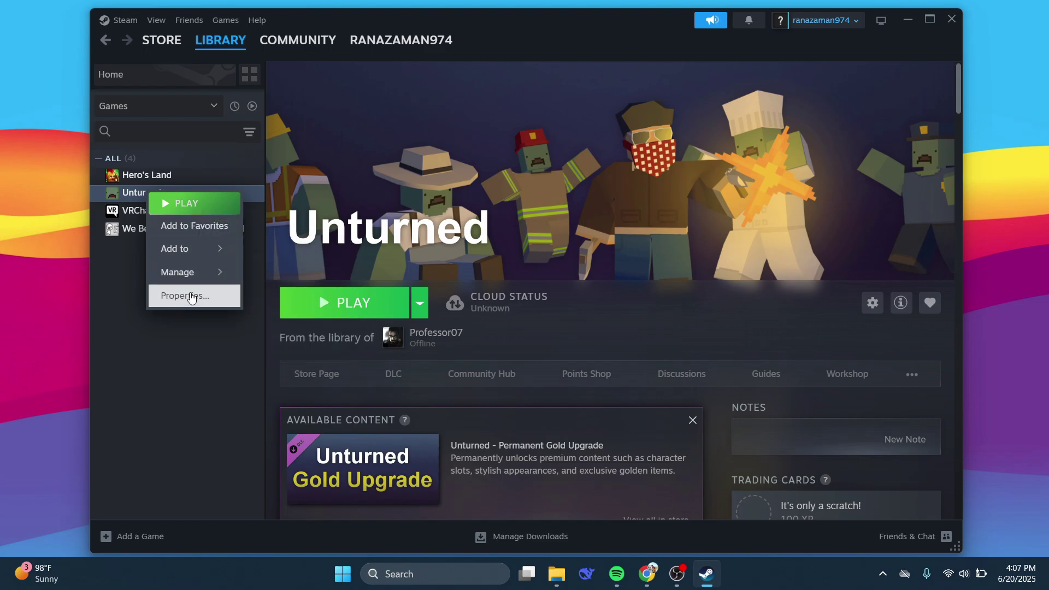
Open Unturned's Properties, verify Steam Cloud is on, and view Installed Files (2.06 GB on C).
click(192, 296)
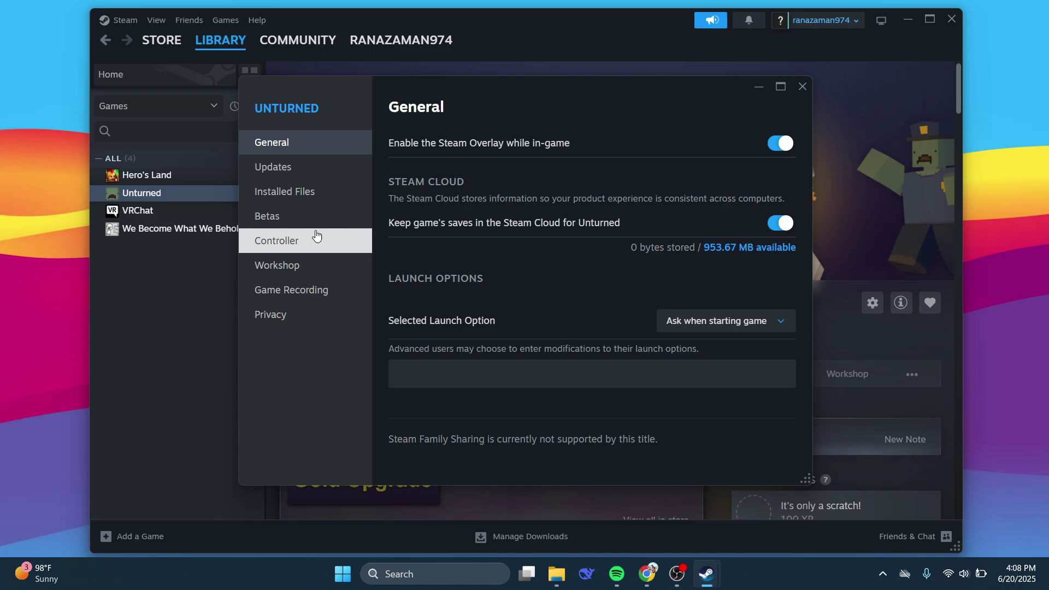
click(305, 194)
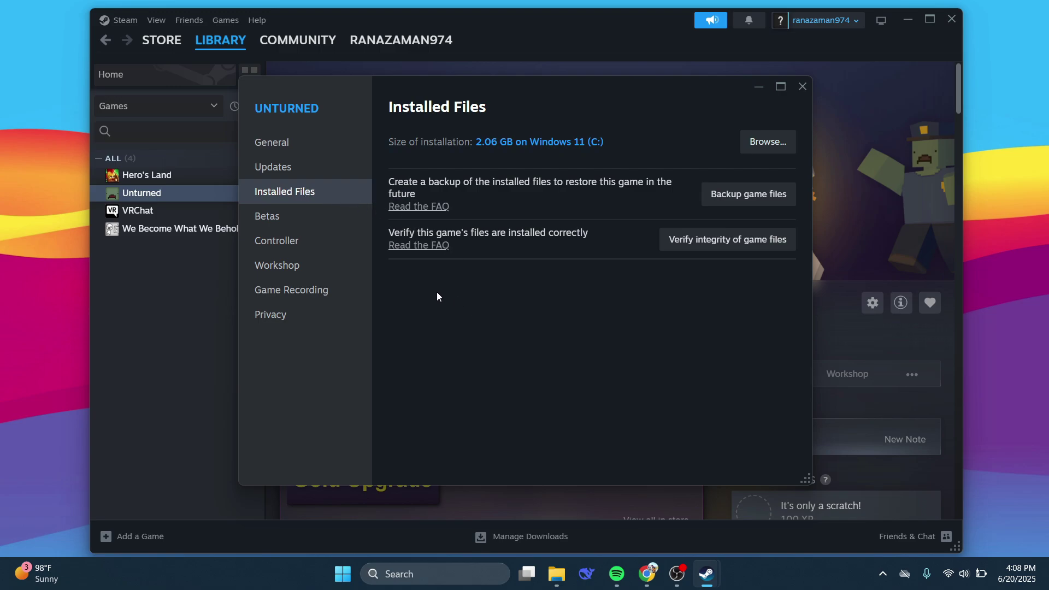
Browse Unturned's install folder, go up to the Steam folder, and open userdata.
click(767, 144)
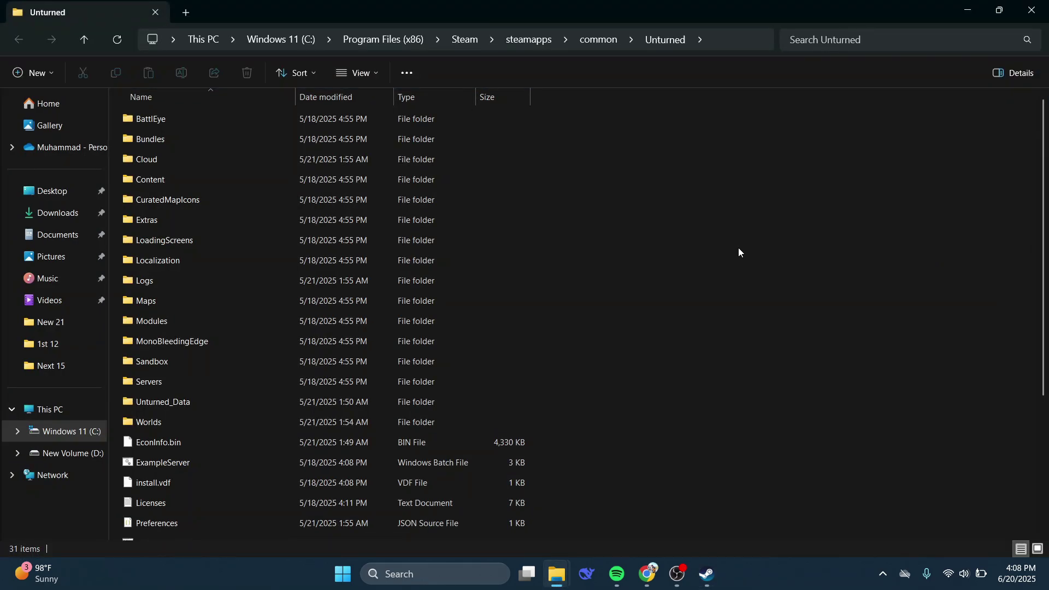
click(460, 42)
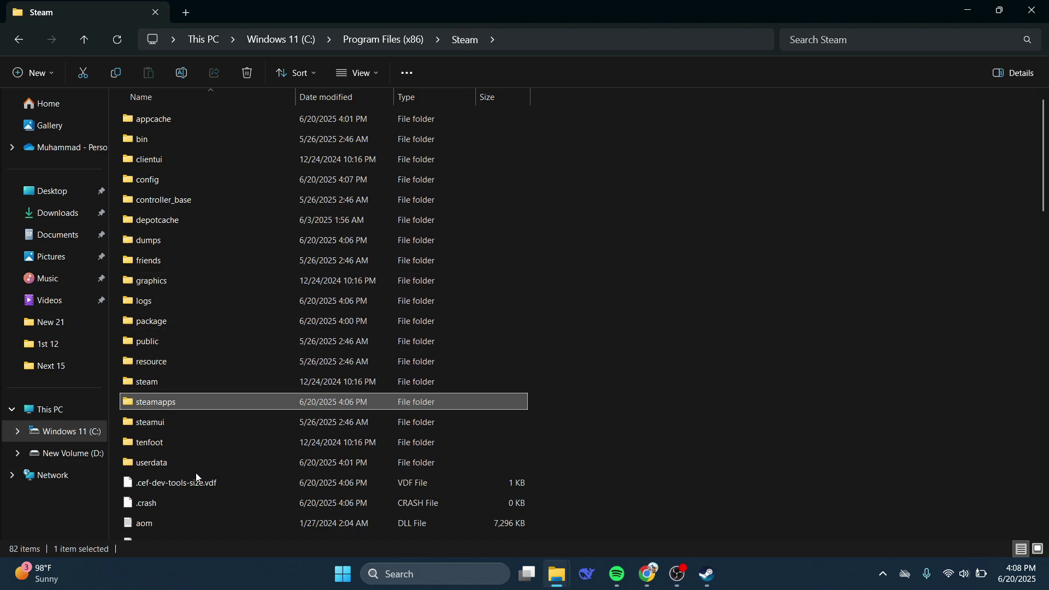
double_click(168, 466)
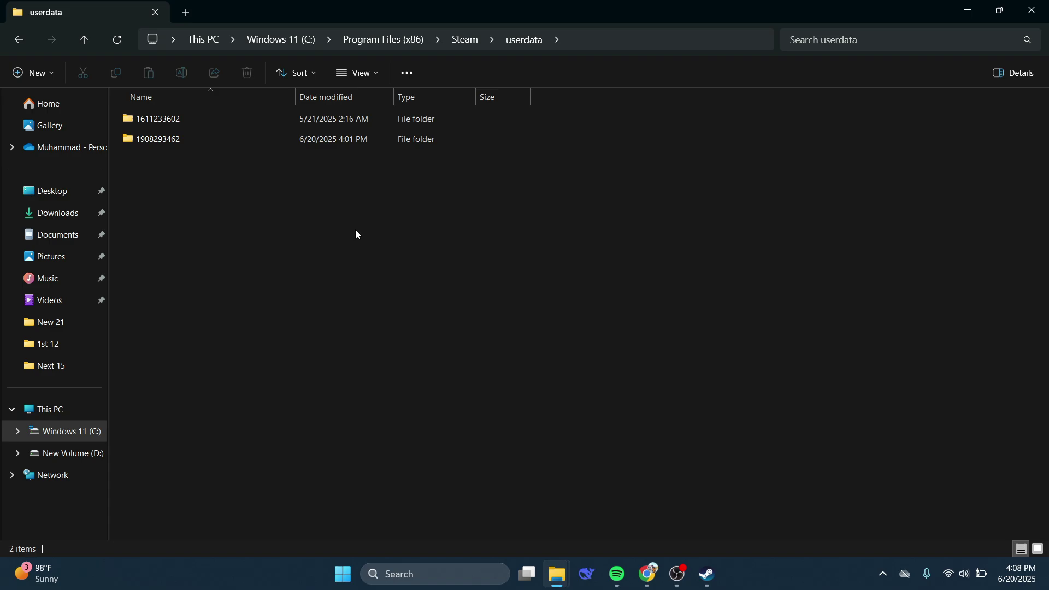
In Chrome, search the Steam store for 'grand the' and open Grand Theft Auto V Enhanced.
key(alt+Tab)
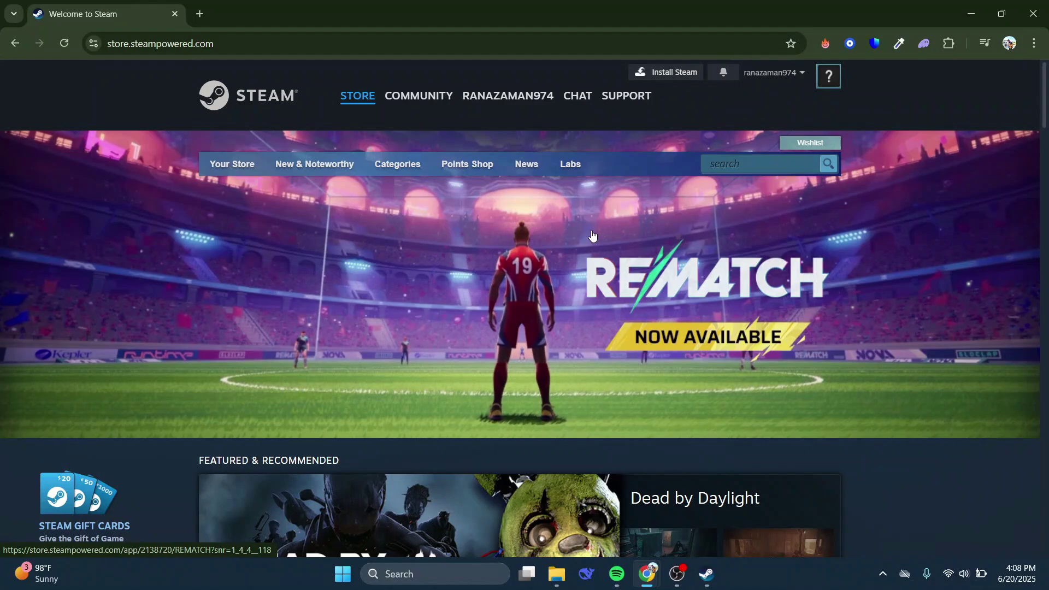
click(752, 169)
text(gta v)
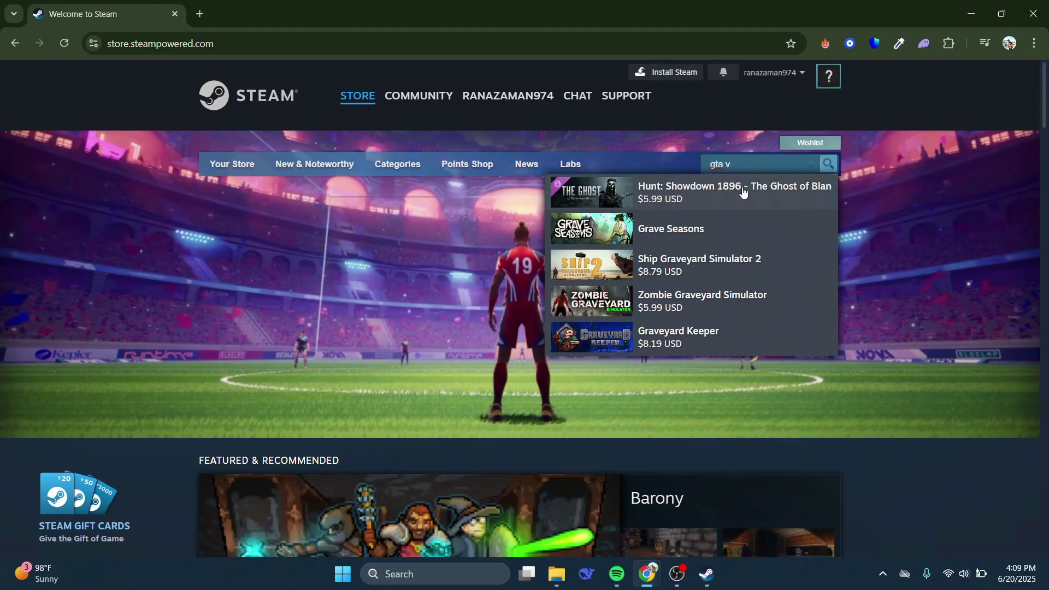
key(BackSpace)
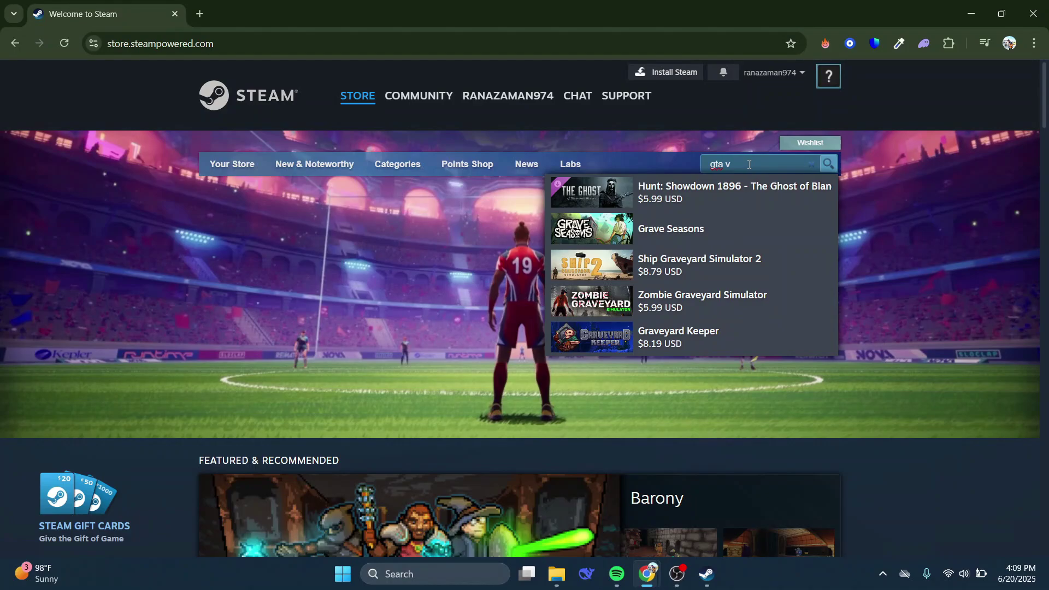
text(vi)
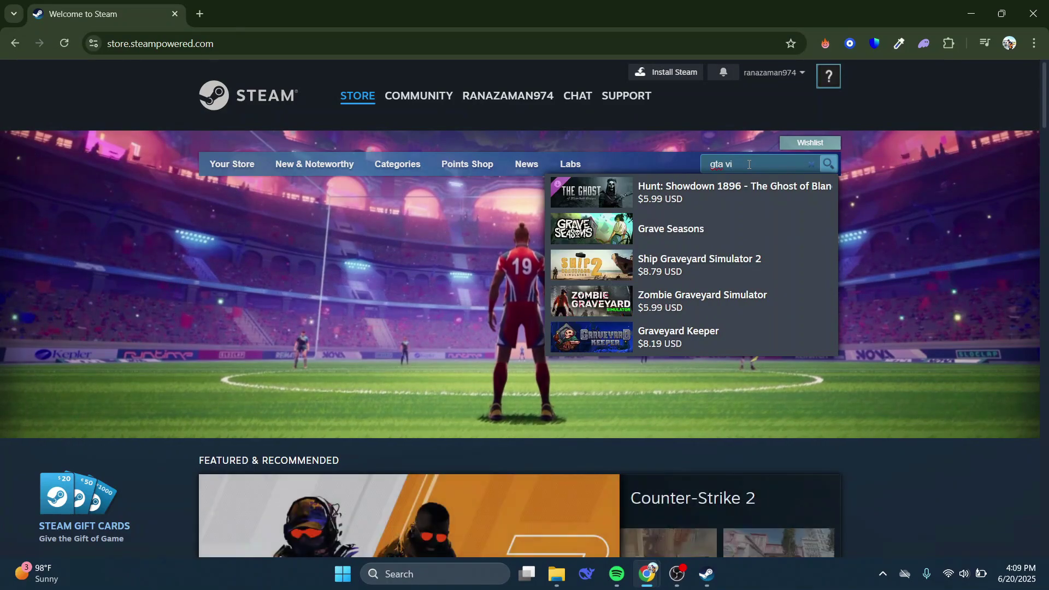
key(BackSpace)
key(BackSpace)
key(BackSpace)
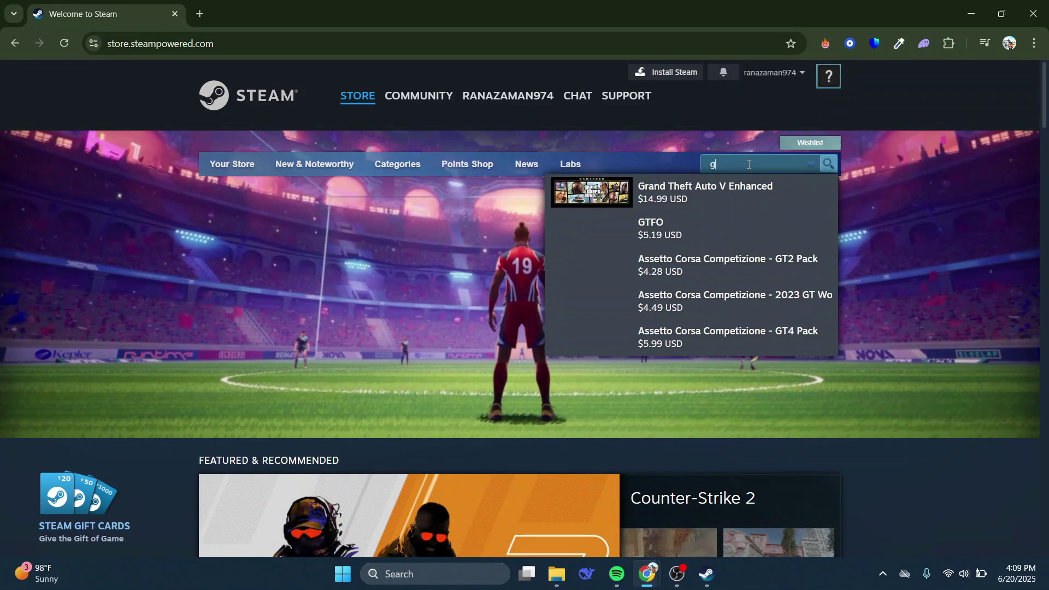
text(rand the)
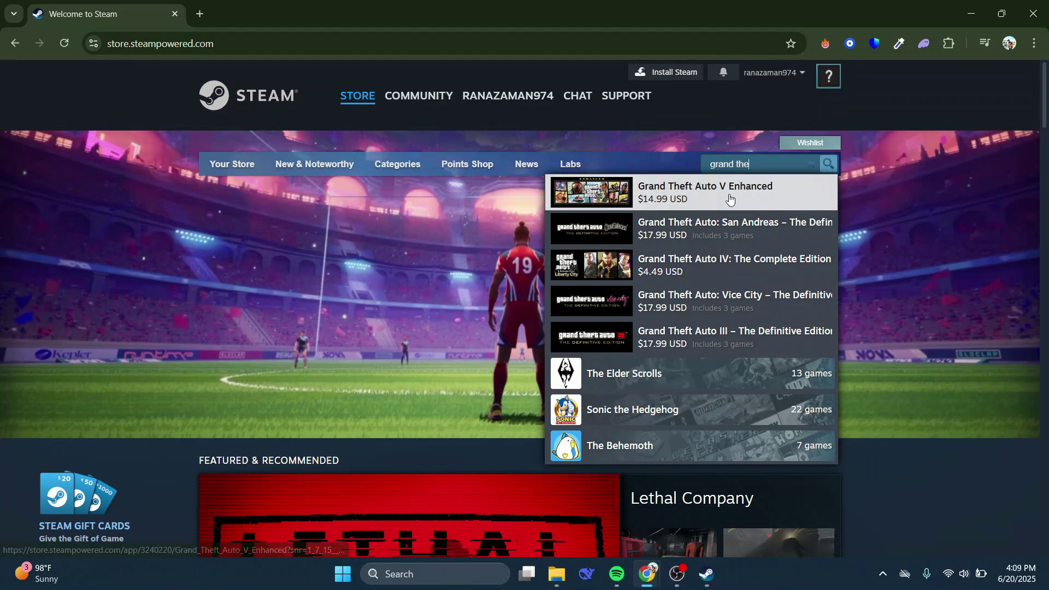
click(692, 192)
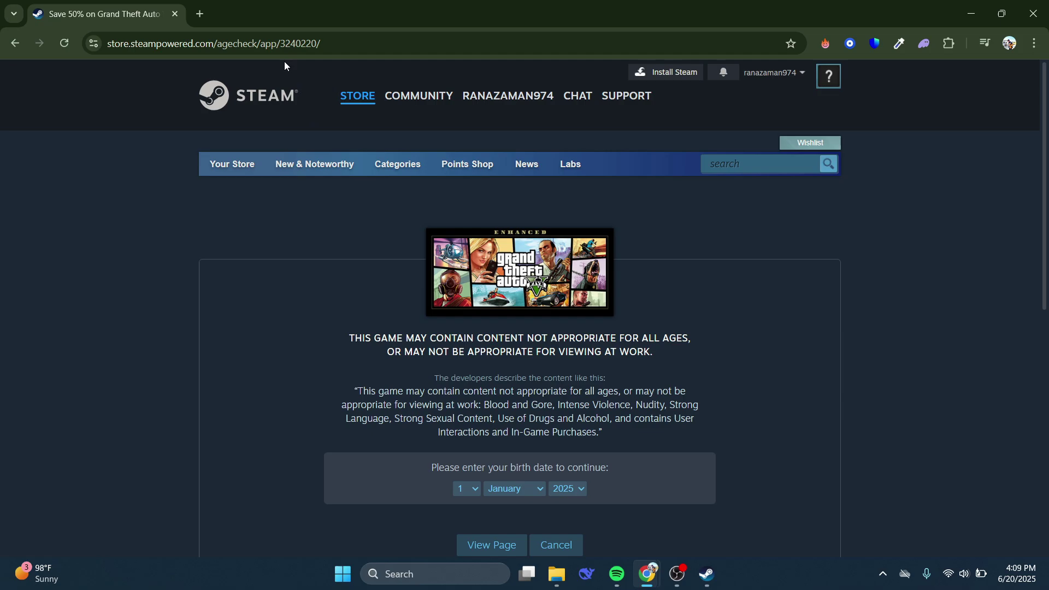
Highlight the app ID 3240220 in the page's URL.
click(286, 45)
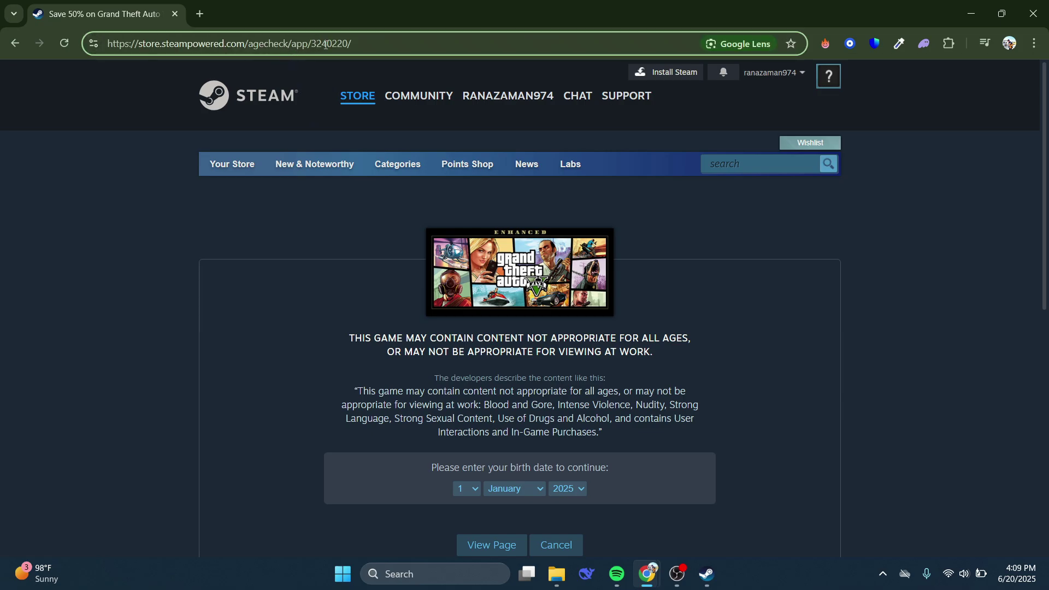
drag(311, 45, 347, 46)
click(292, 310)
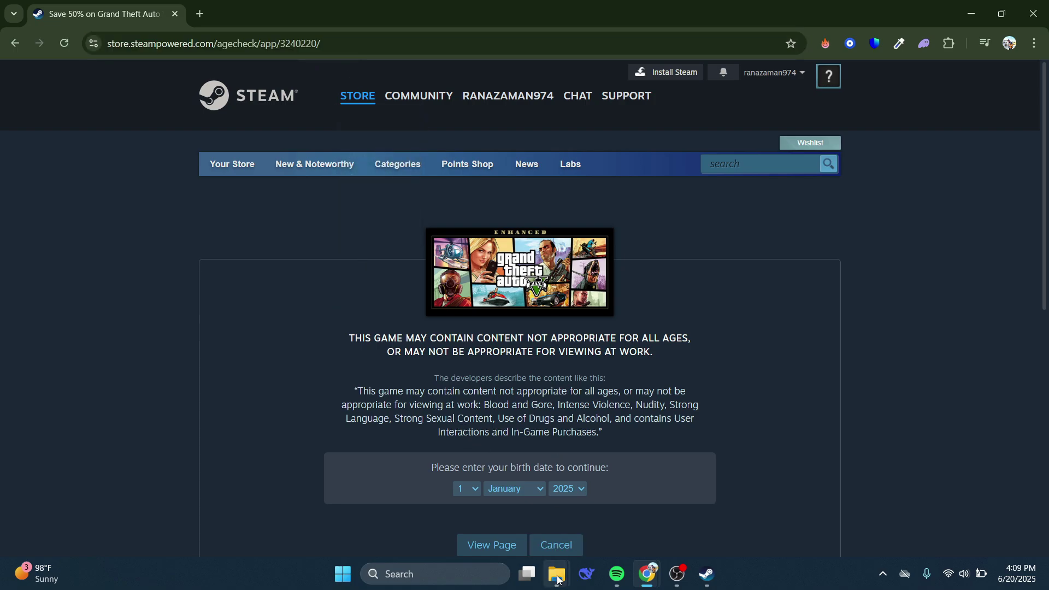
Minimize the userdata File Explorer window and show Steam's Store tab.
mouse_move(557, 579)
click(623, 497)
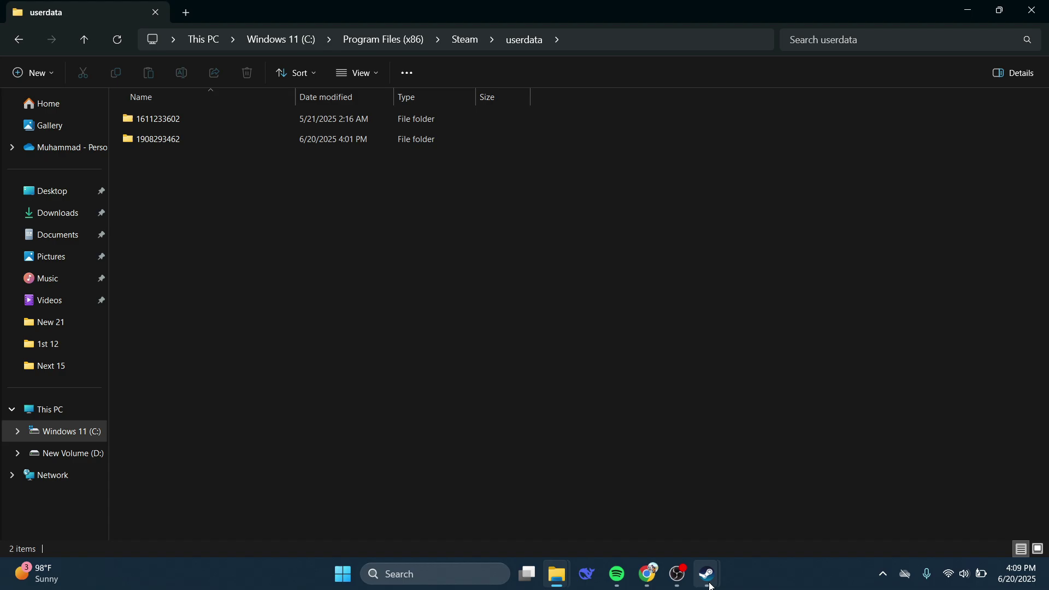
mouse_move(708, 576)
click(645, 492)
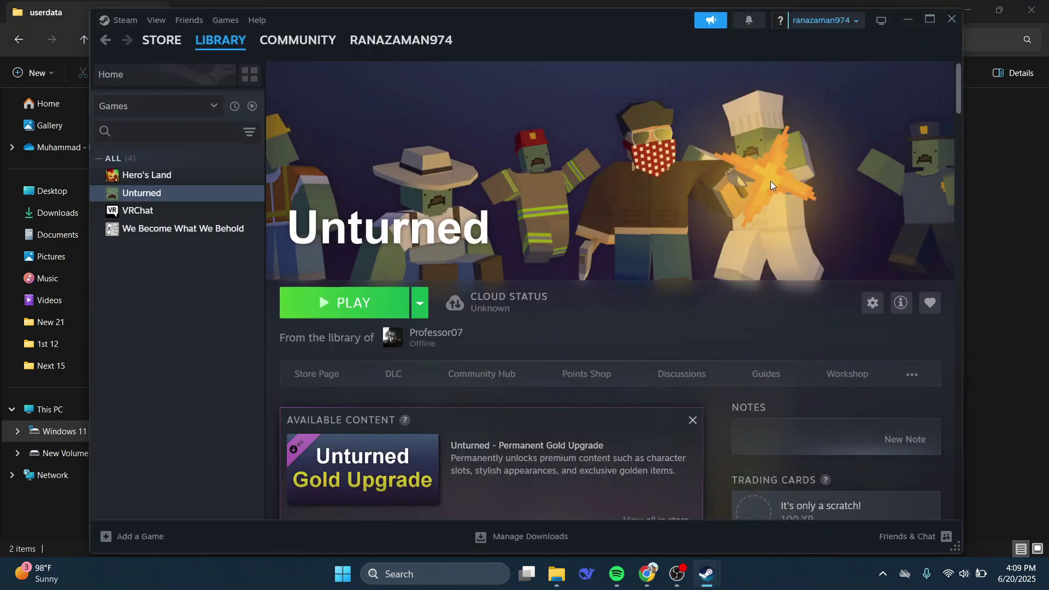
click(986, 7)
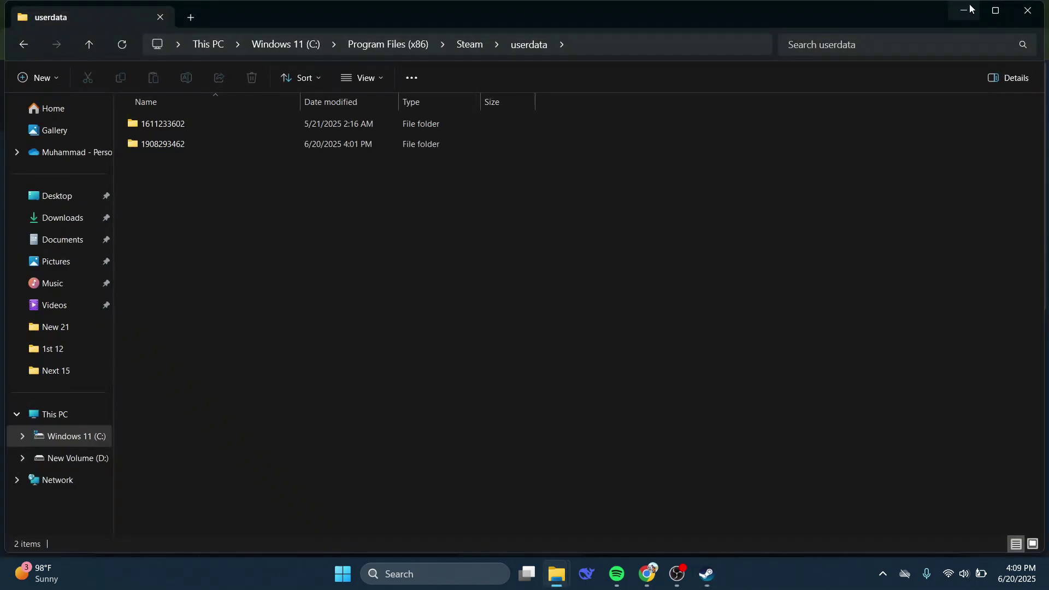
click(965, 9)
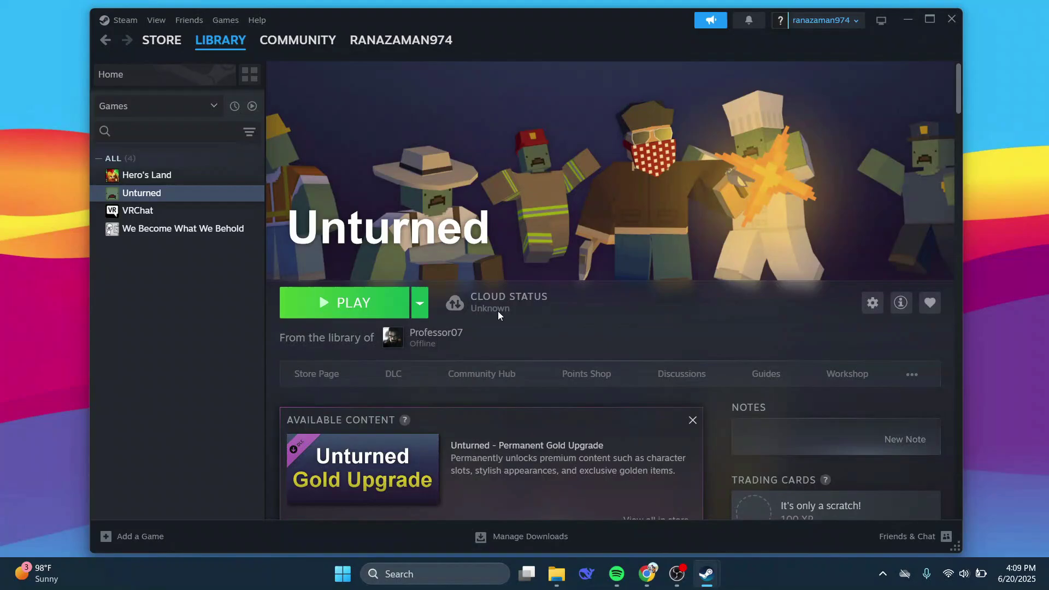
click(162, 40)
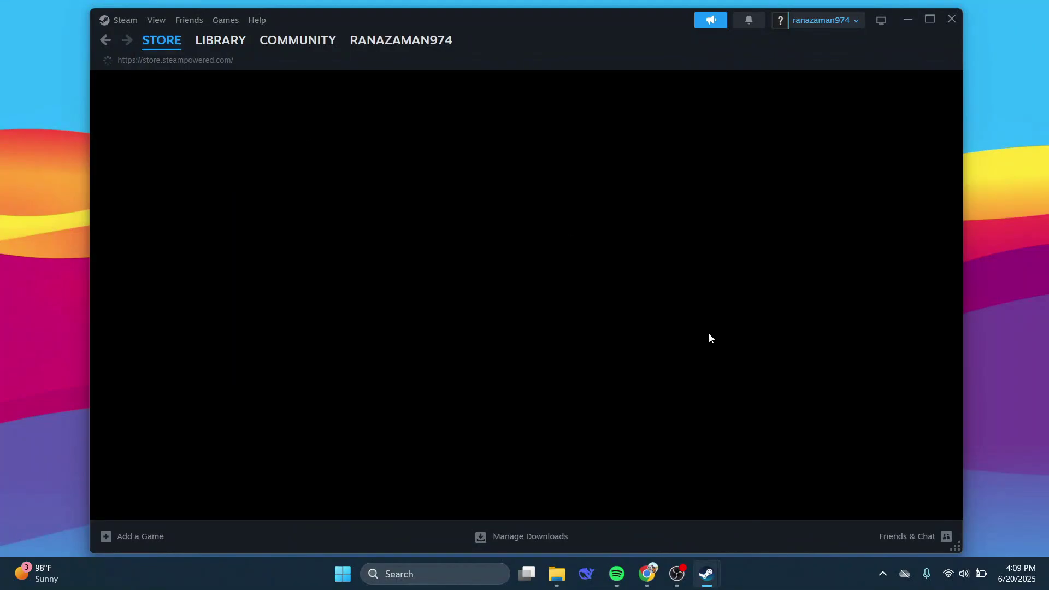